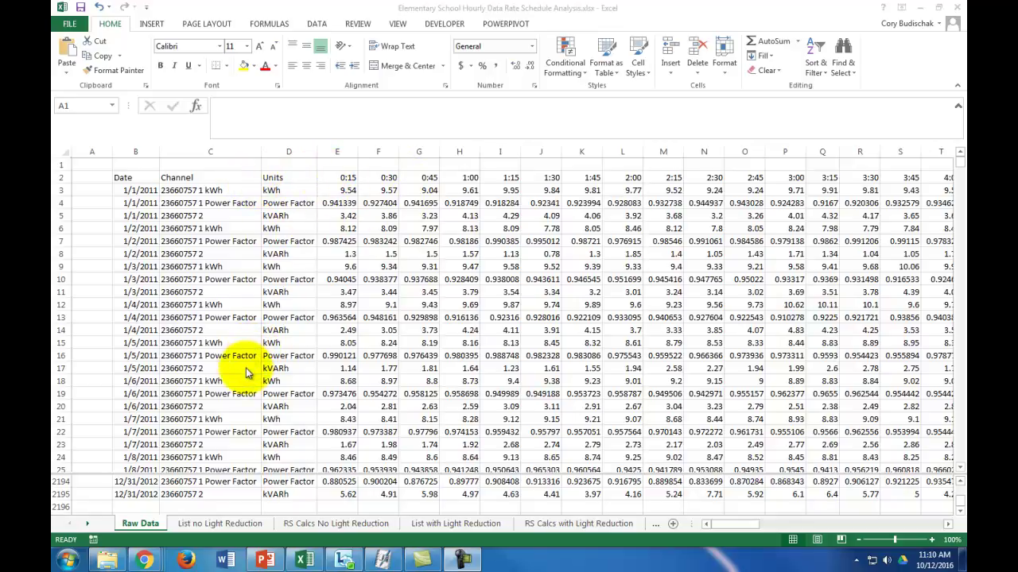
# Bring the electricity workbook forward with the Raw Data sheet of 15-minute readings showing
pyautogui.click(213, 529)
# On List no Light Reduction, check the G3 kWh lookup and H3's =G3*4, then open RS Calcs No Light Reduction
pyautogui.click(213, 529)
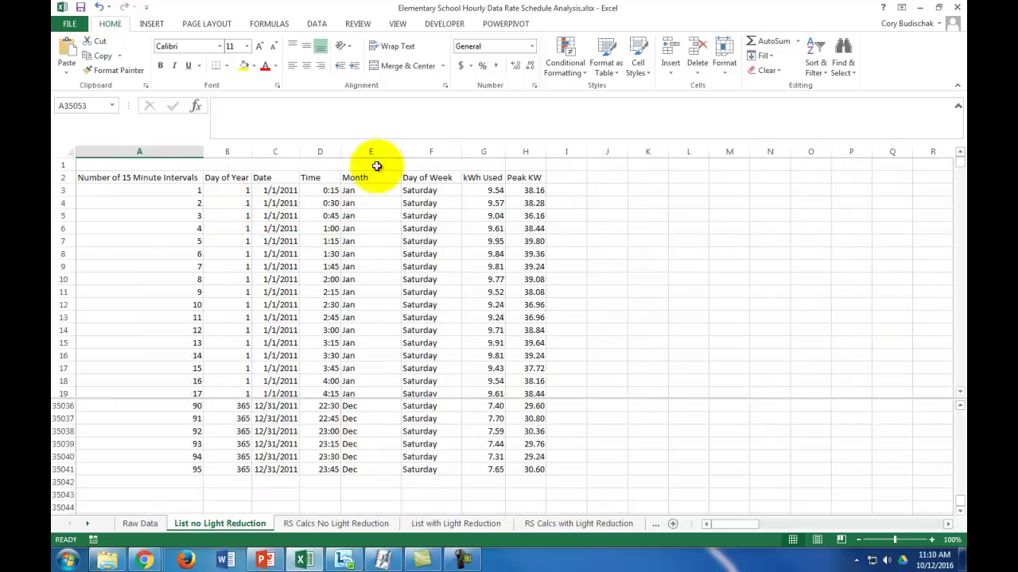
pyautogui.click(493, 193)
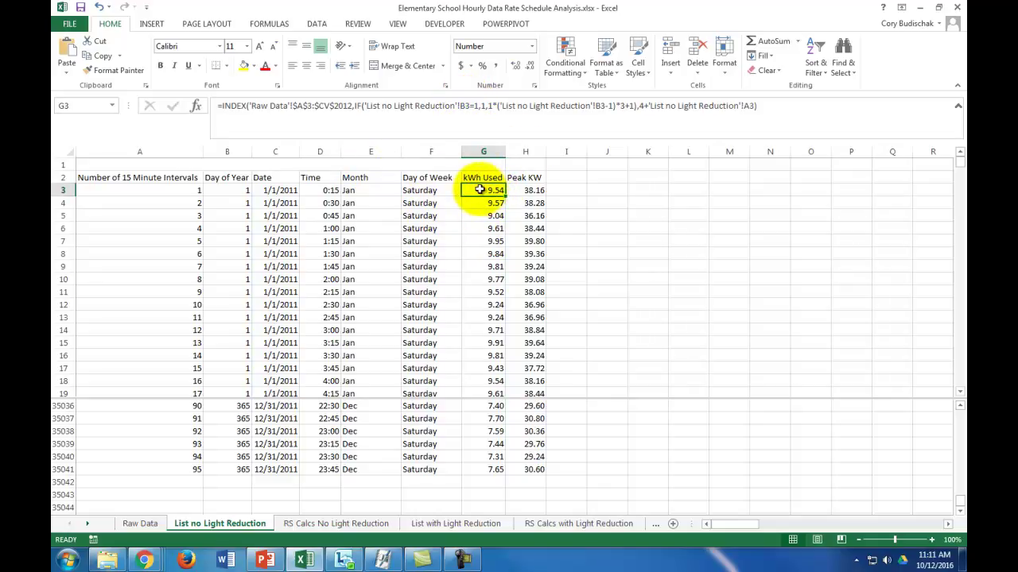
pyautogui.click(523, 189)
pyautogui.doubleClick(524, 189)
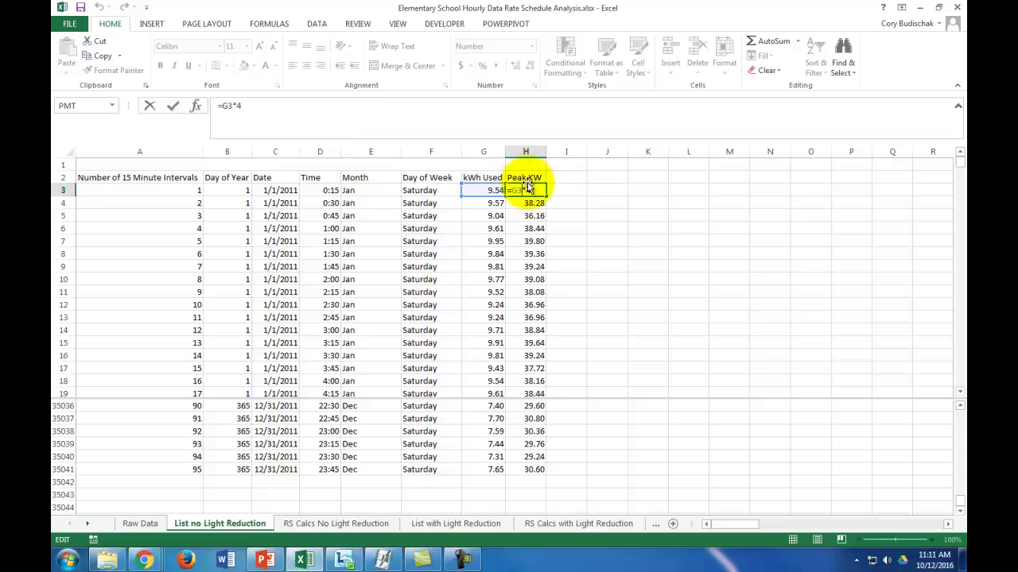
pyautogui.click(487, 192)
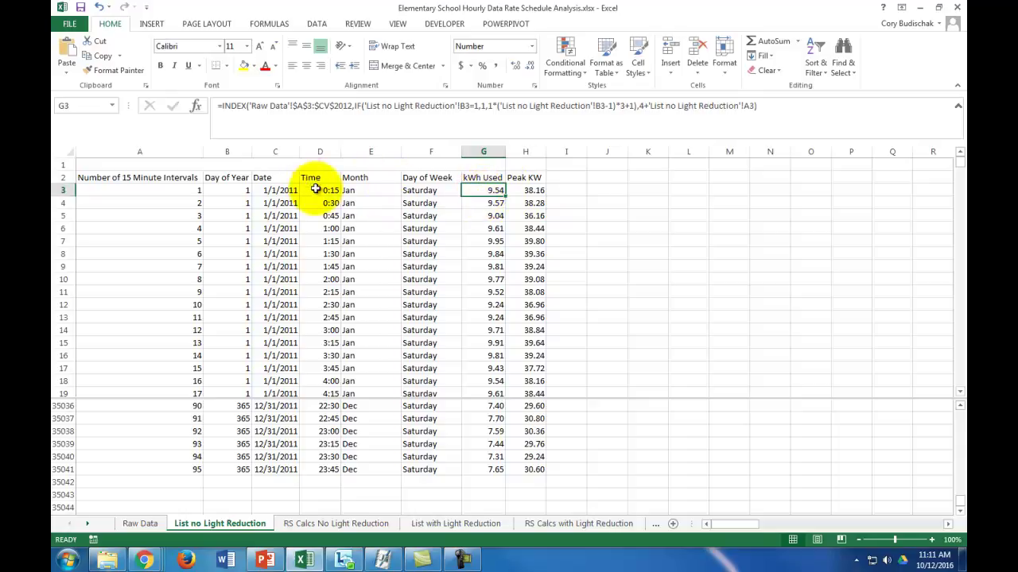
pyautogui.click(538, 190)
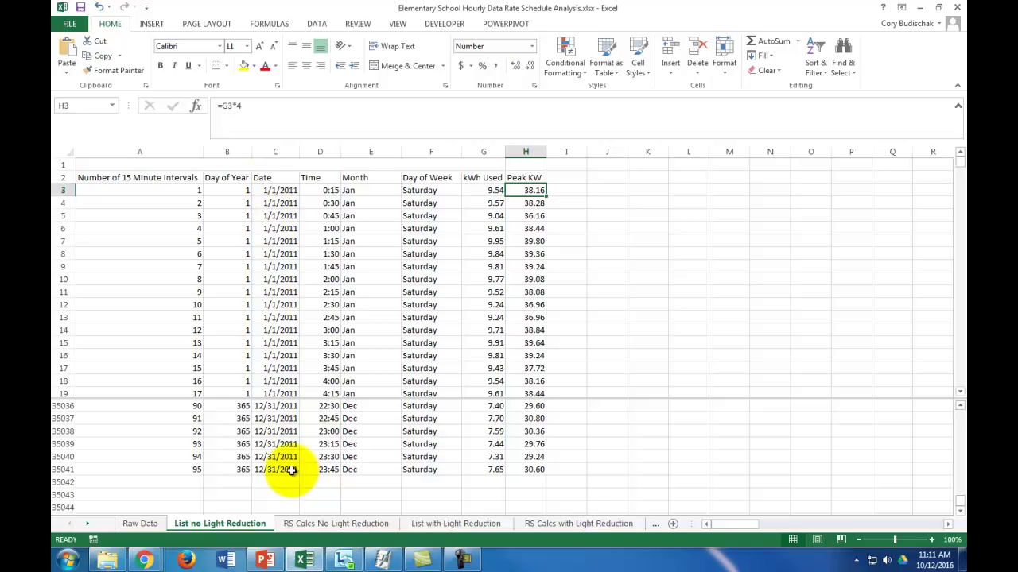
pyautogui.click(324, 524)
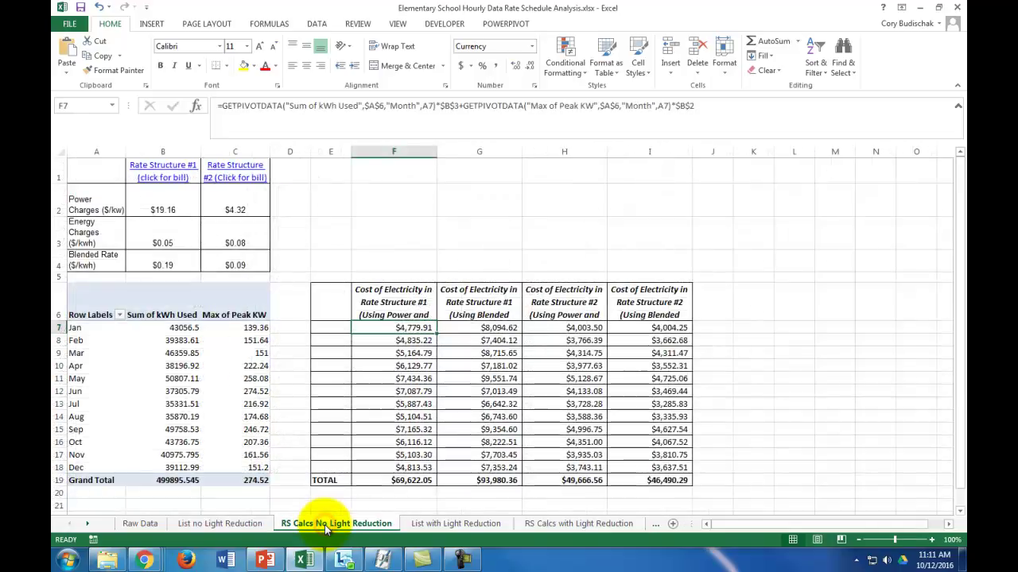
pyautogui.click(240, 525)
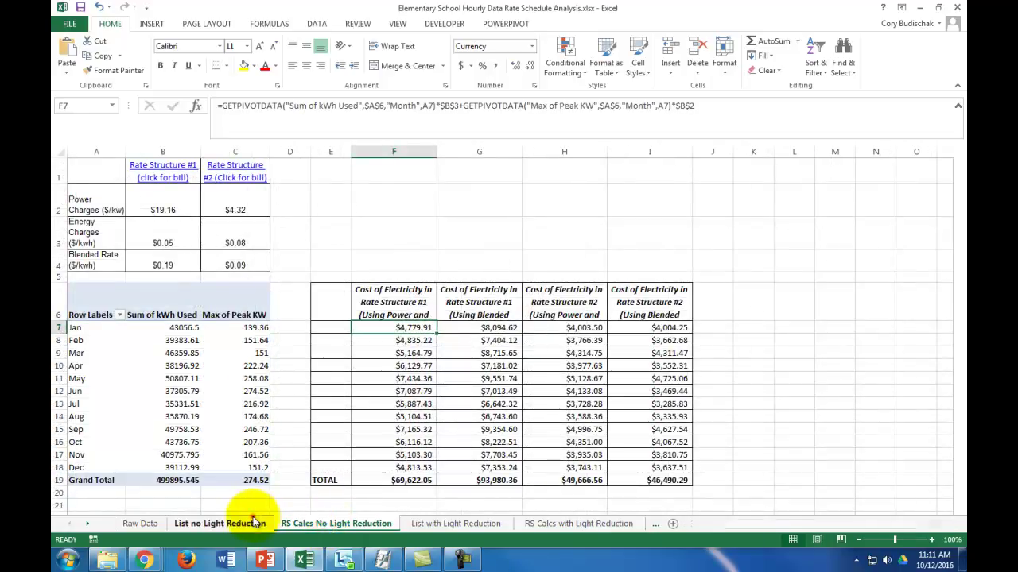
pyautogui.click(318, 525)
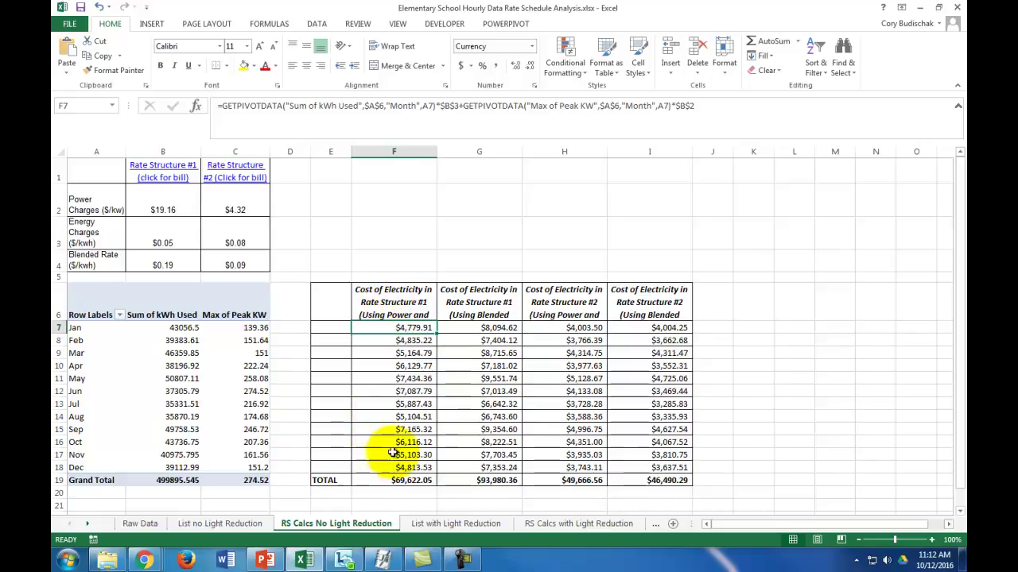
pyautogui.doubleClick(376, 331)
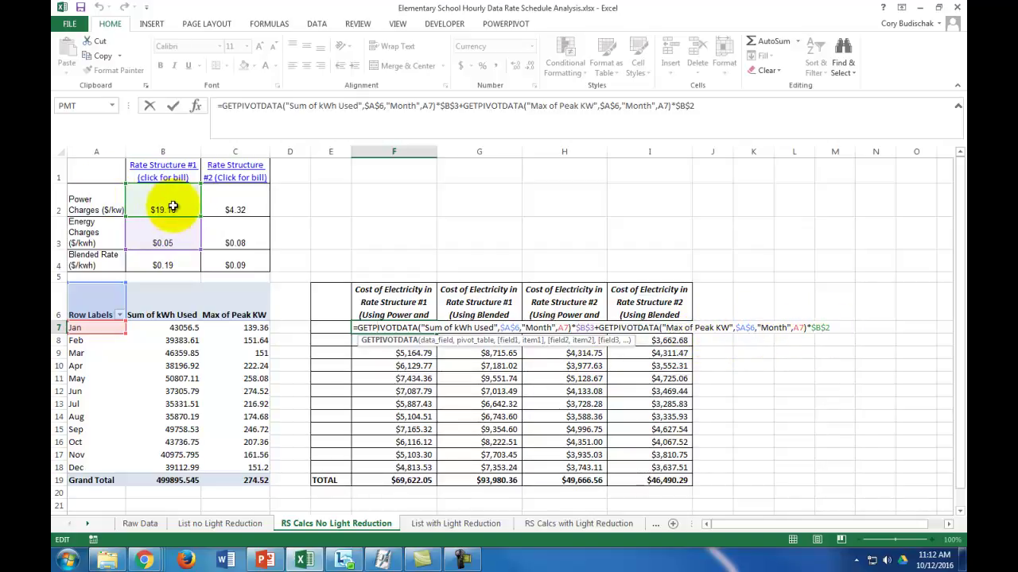
pyautogui.hotkey('ctrl', 'Return')
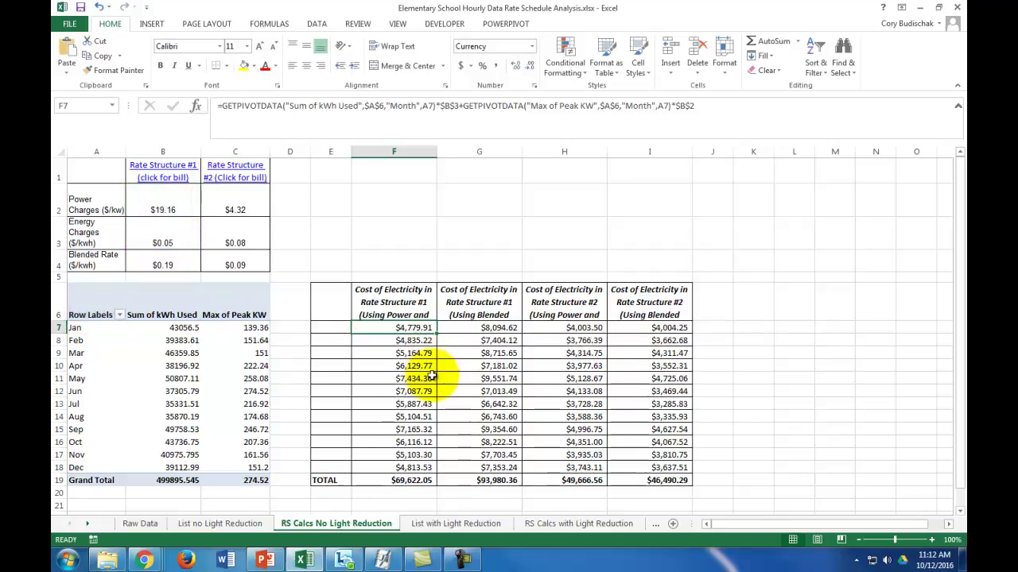
pyautogui.moveTo(406, 310); pyautogui.dragTo(617, 302)
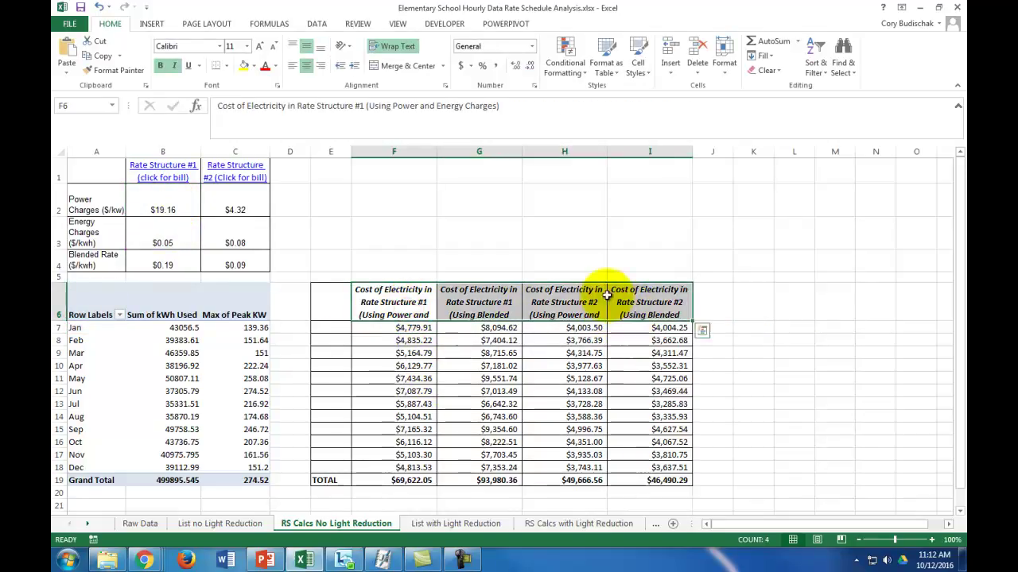
# Toggle Wrap Text on the F6:I6 cost headers so their full titles show
pyautogui.click(391, 48)
pyautogui.click(391, 48)
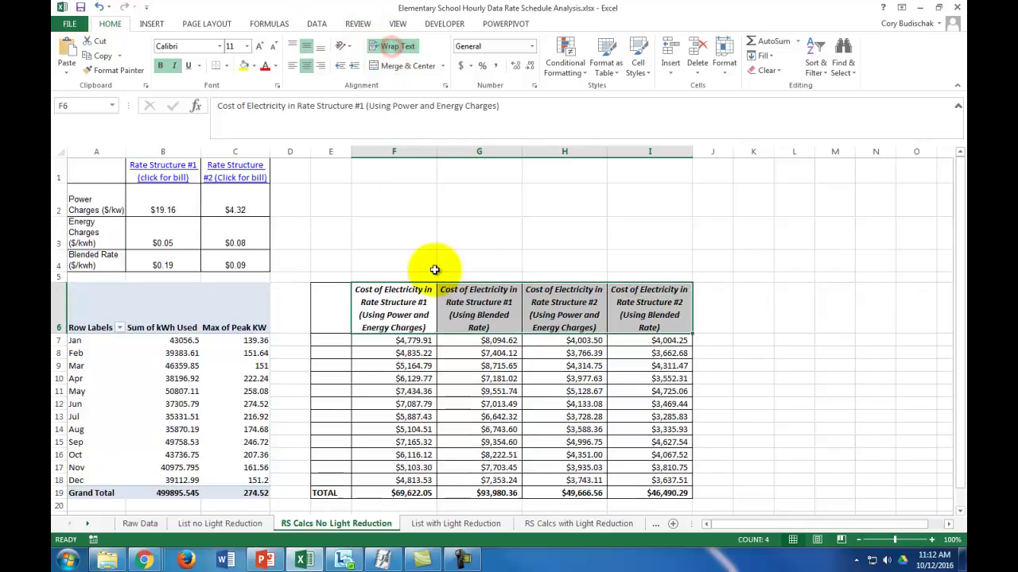
pyautogui.click(407, 308)
pyautogui.click(477, 311)
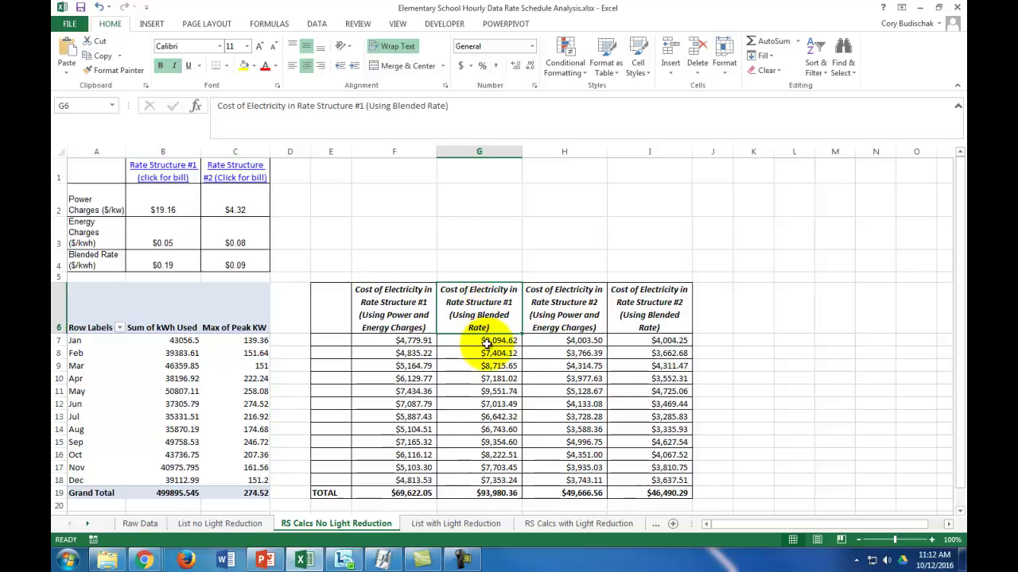
# Inspect the G7 GETPIVOTDATA formula's pivot field and blended rate reference without changing it
pyautogui.doubleClick(487, 341)
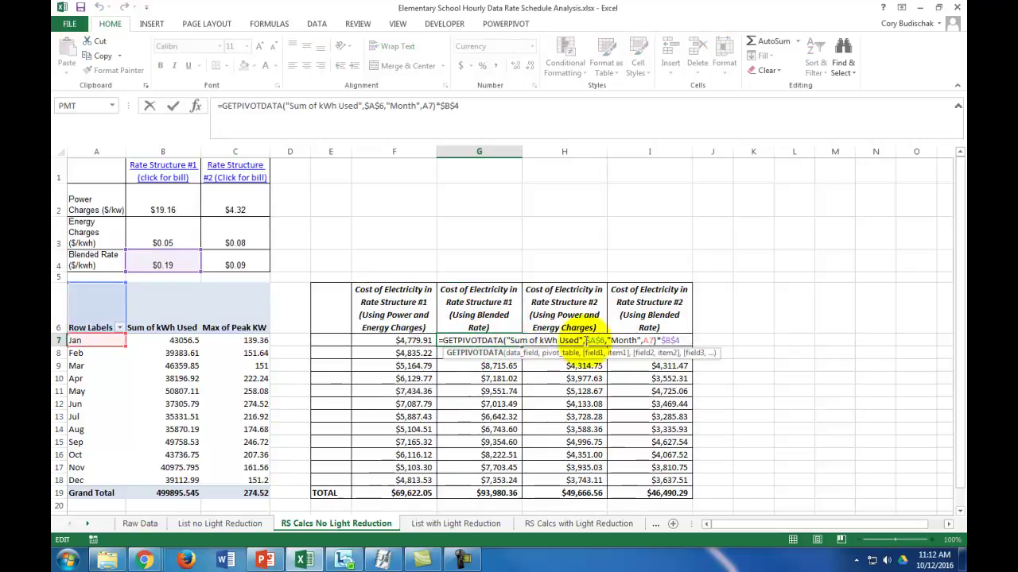
pyautogui.click(598, 340)
pyautogui.click(664, 341)
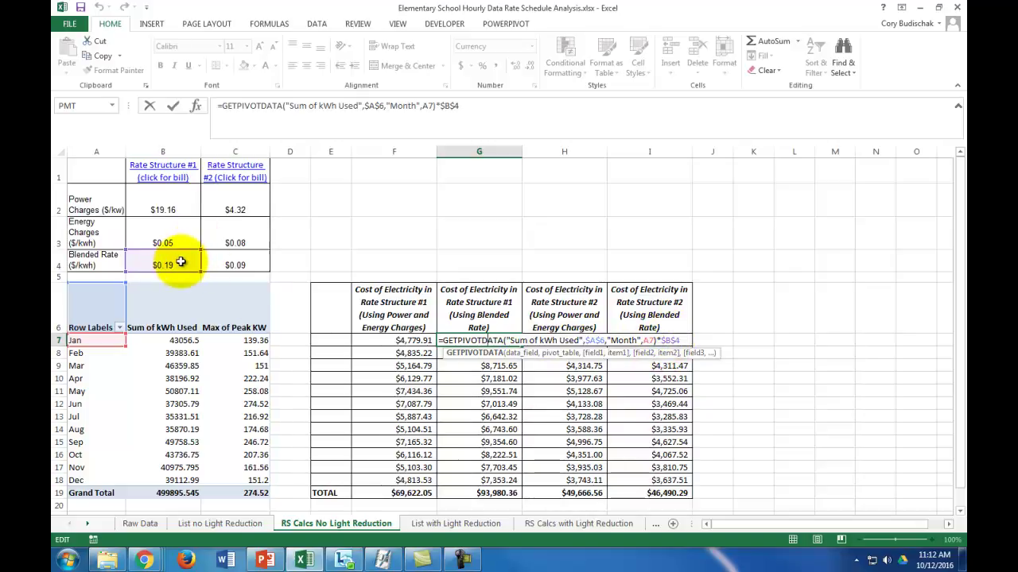
pyautogui.hotkey('ctrl', 'Return')
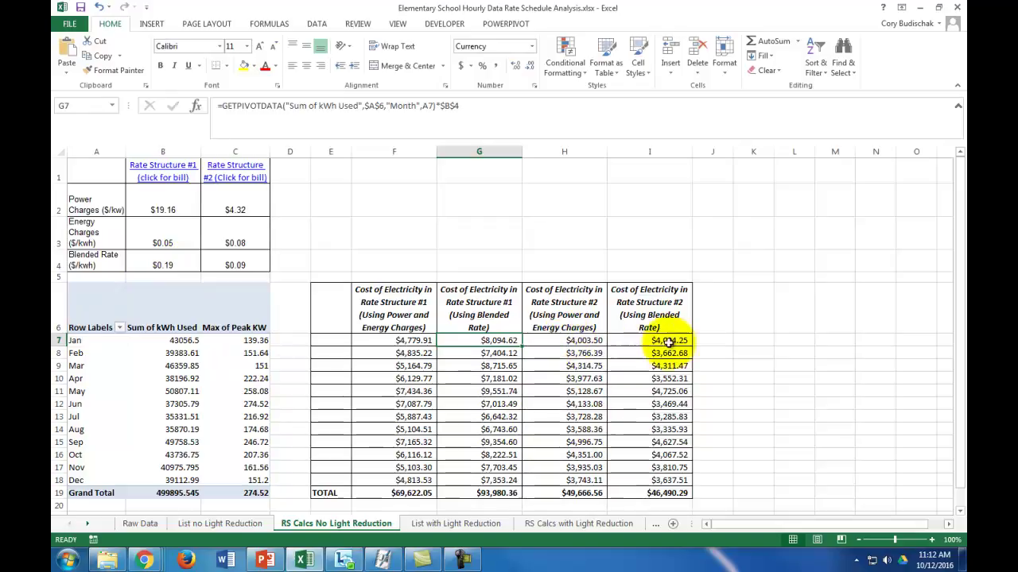
# Review the Rate Structure #2 rates in C2:C4 ($4.32, $0.08, $0.09) and their power-and-energy header
pyautogui.moveTo(238, 208); pyautogui.dragTo(250, 259)
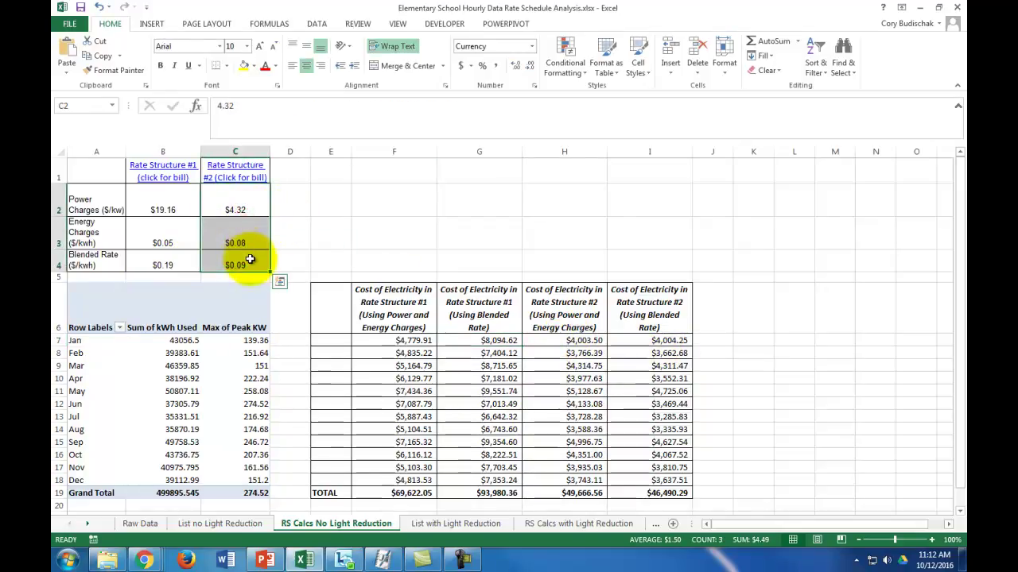
pyautogui.click(566, 302)
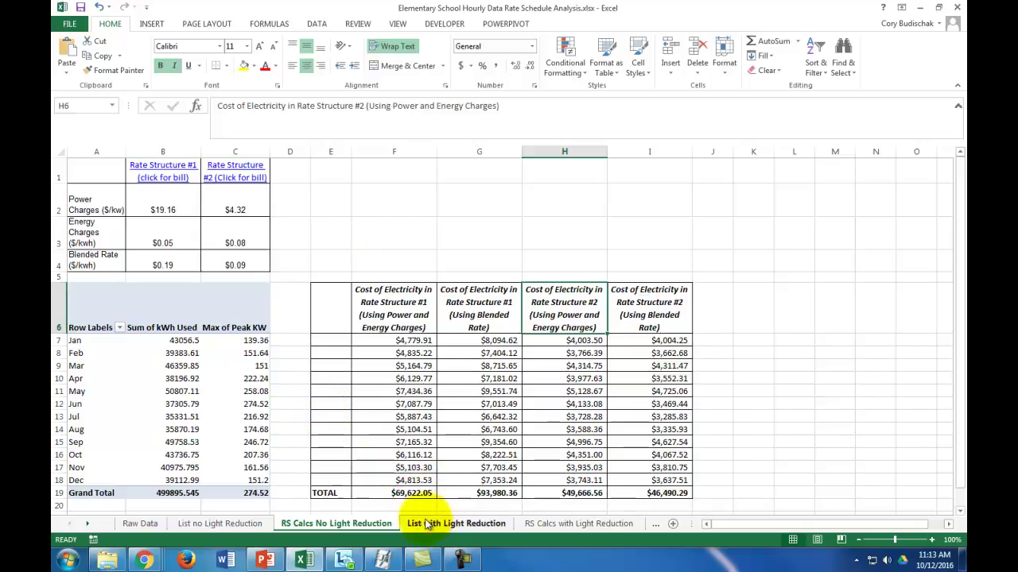
pyautogui.click(221, 525)
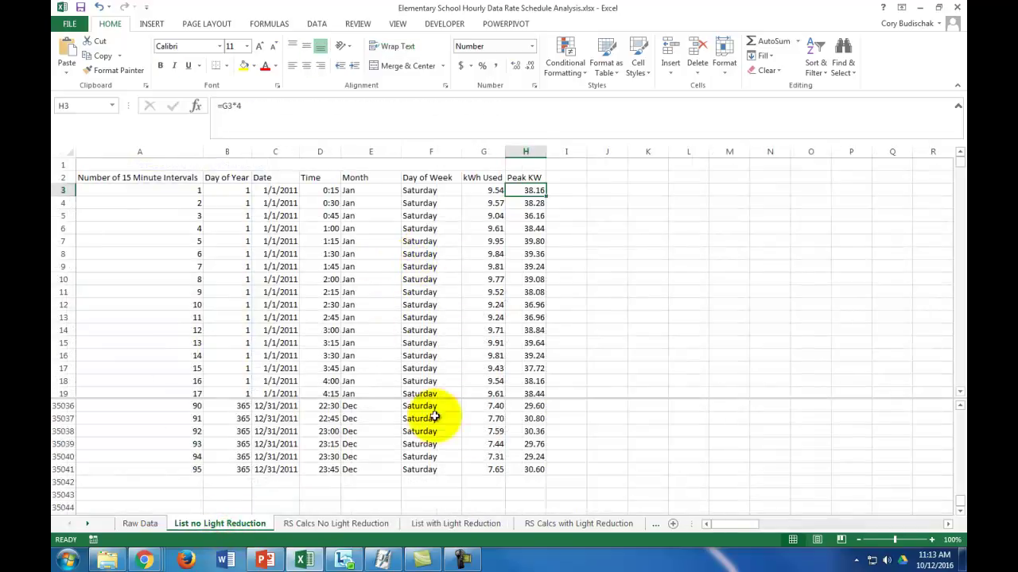
pyautogui.click(469, 524)
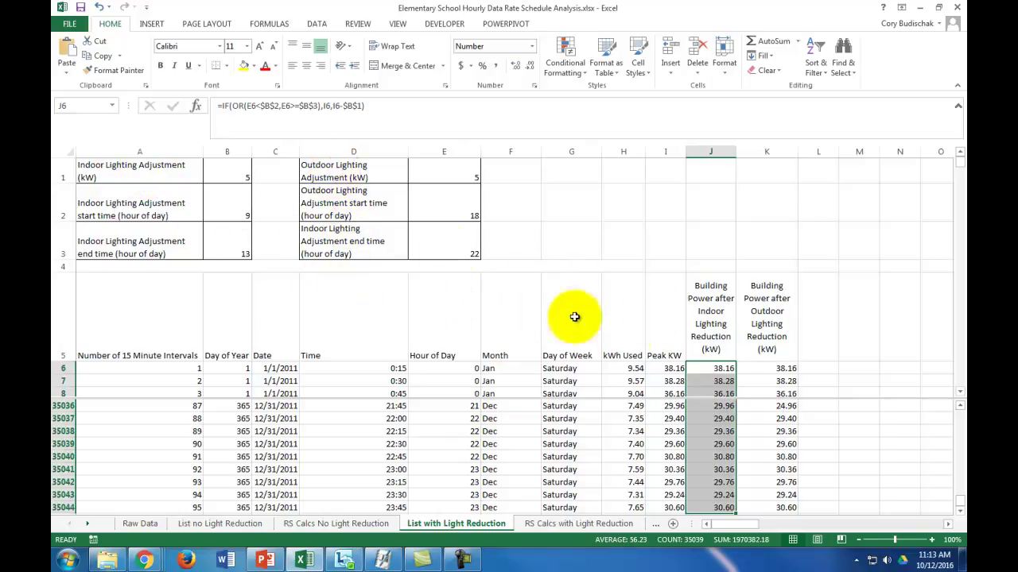
pyautogui.click(711, 369)
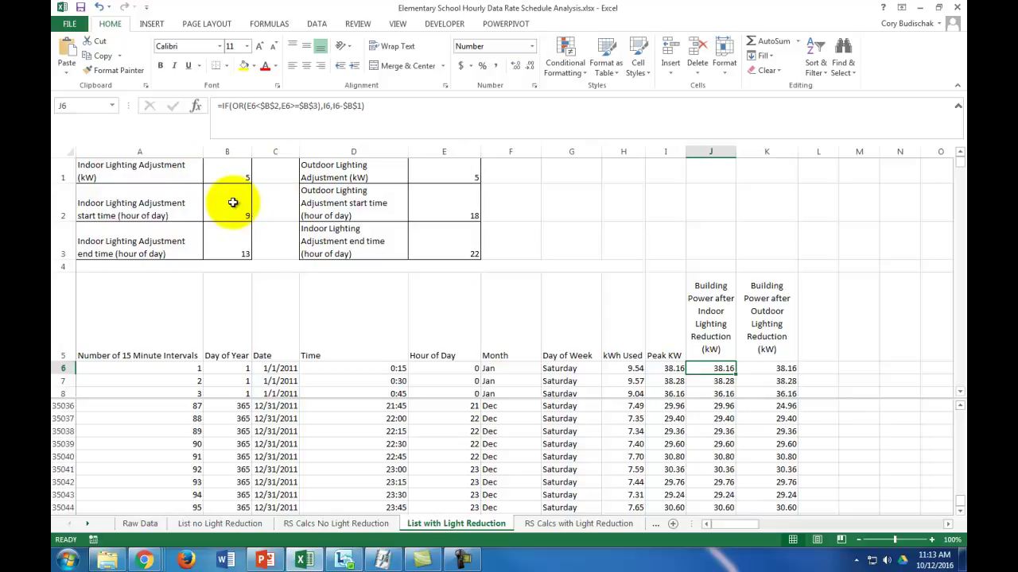
pyautogui.click(234, 250)
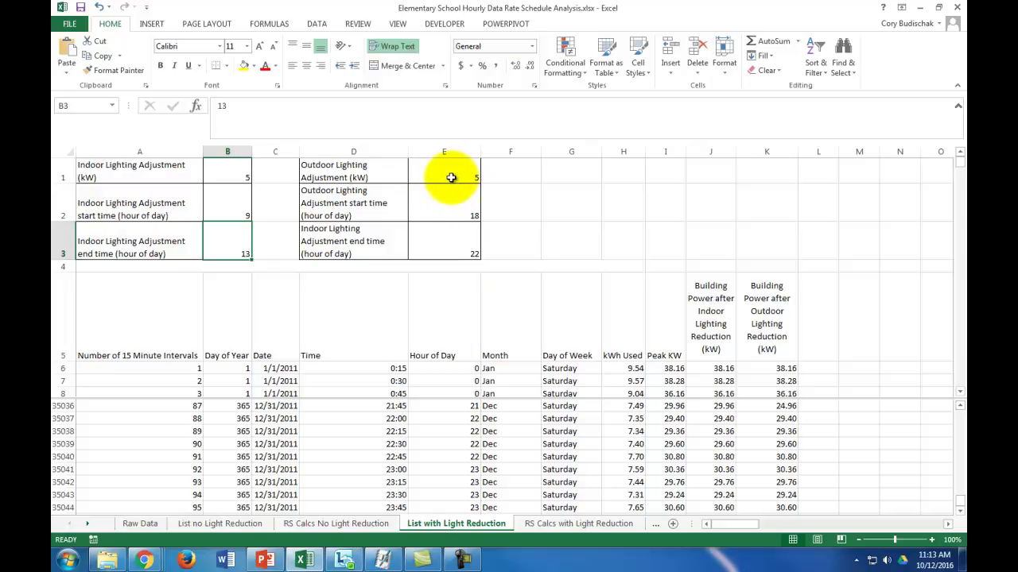
pyautogui.click(714, 368)
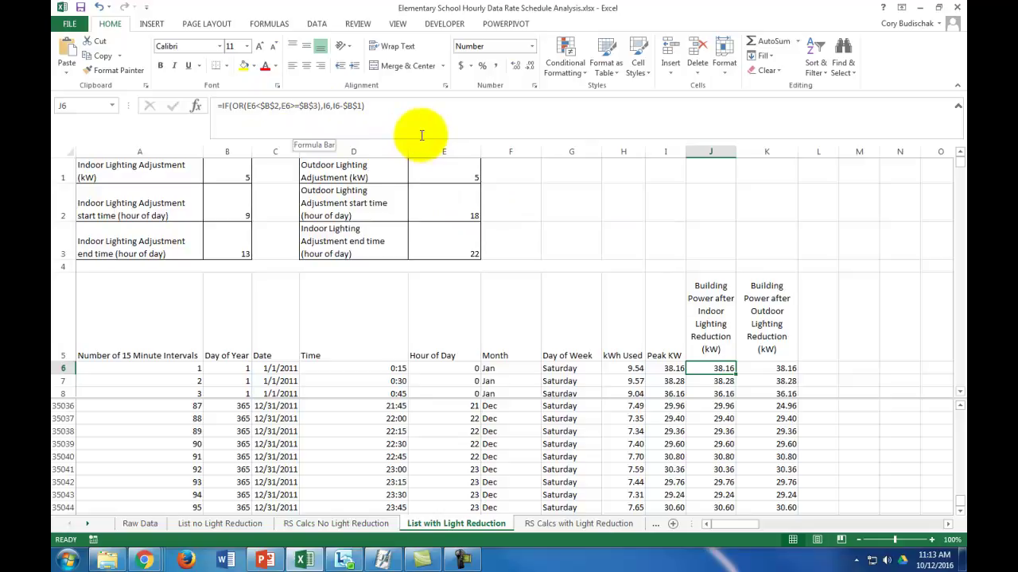
pyautogui.click(776, 368)
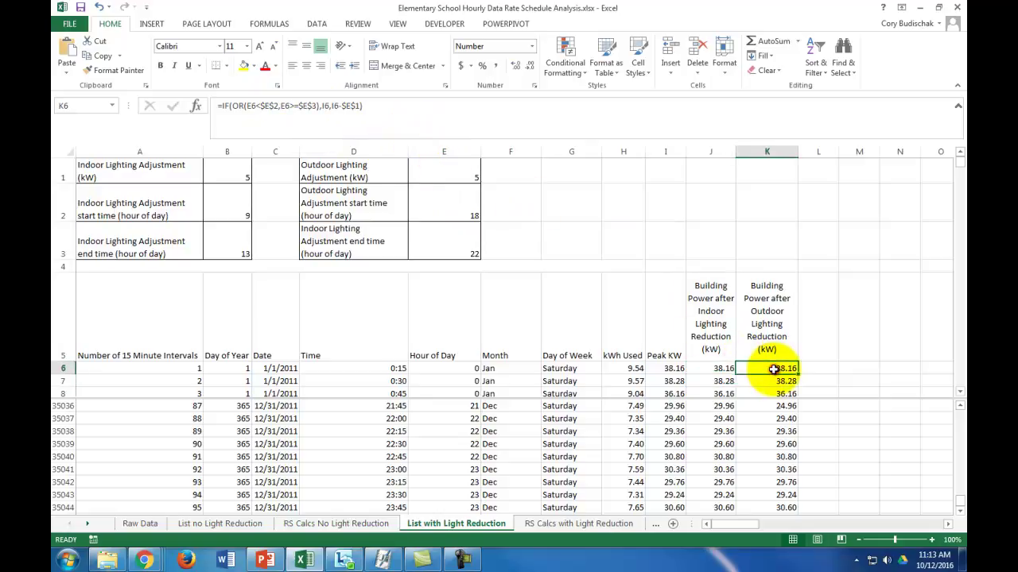
pyautogui.doubleClick(772, 368)
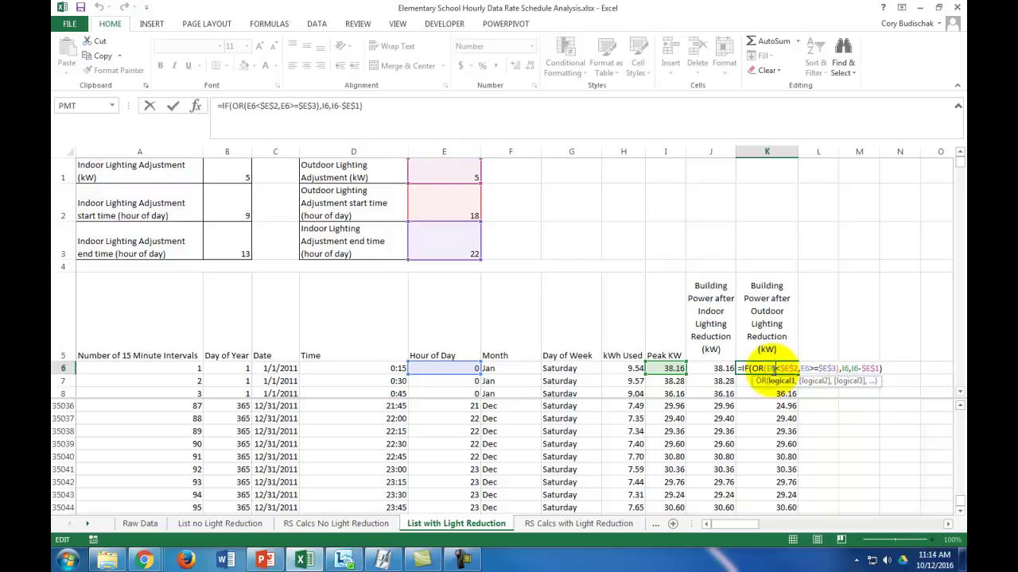
pyautogui.press('Return')
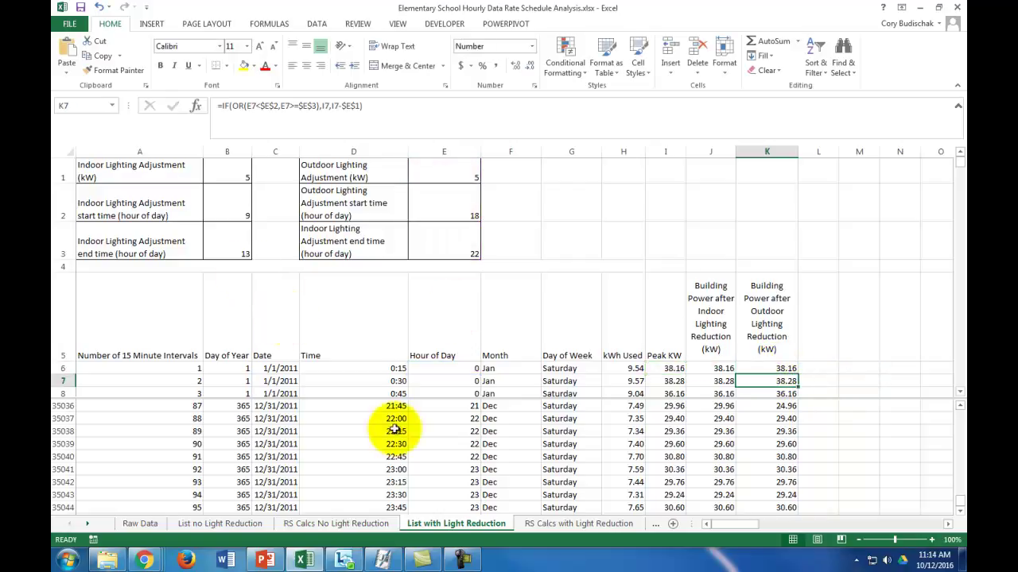
# Check the kWh Used and Peak KW headings on List with Light Reduction, then inspect I8's January Rate Structure #1 cost formula
pyautogui.click(545, 524)
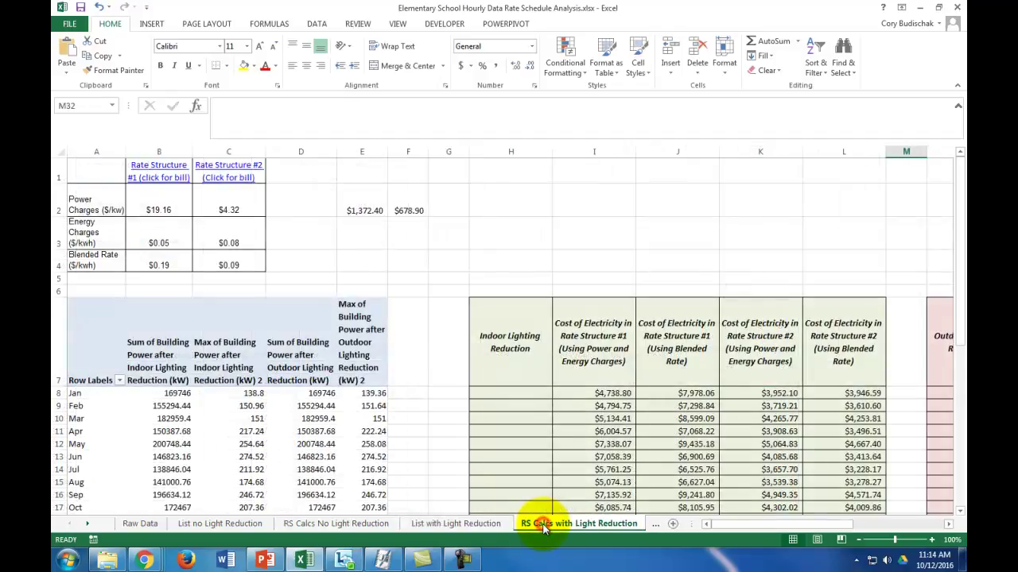
pyautogui.scroll(-1, 477, 306)
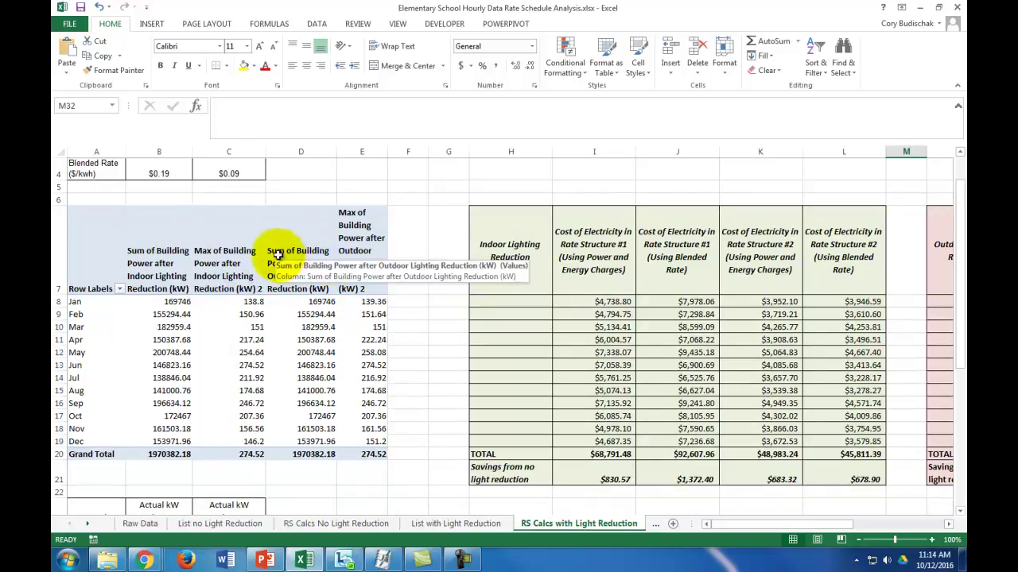
pyautogui.click(441, 523)
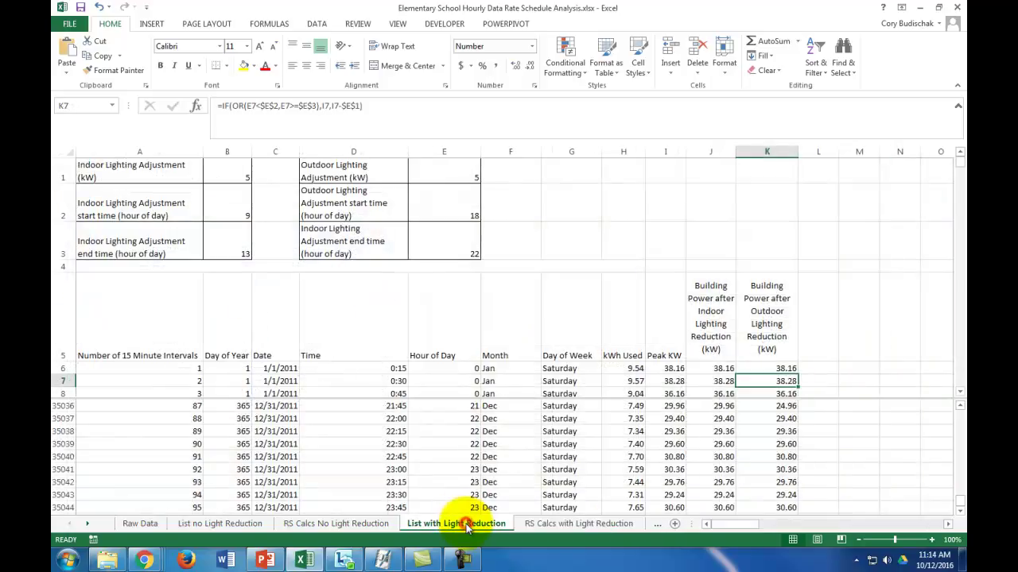
pyautogui.click(620, 354)
pyautogui.click(670, 346)
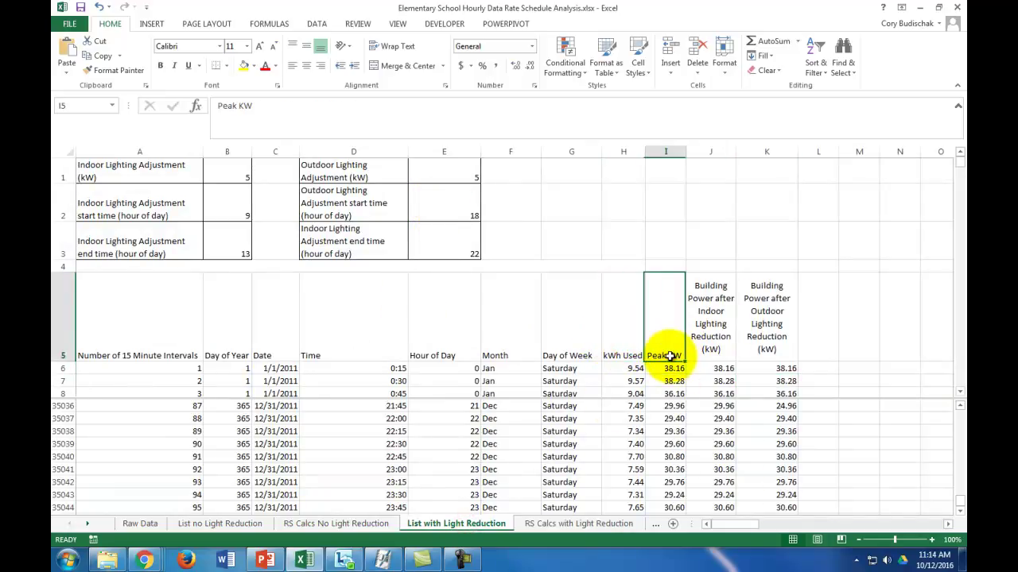
pyautogui.click(570, 525)
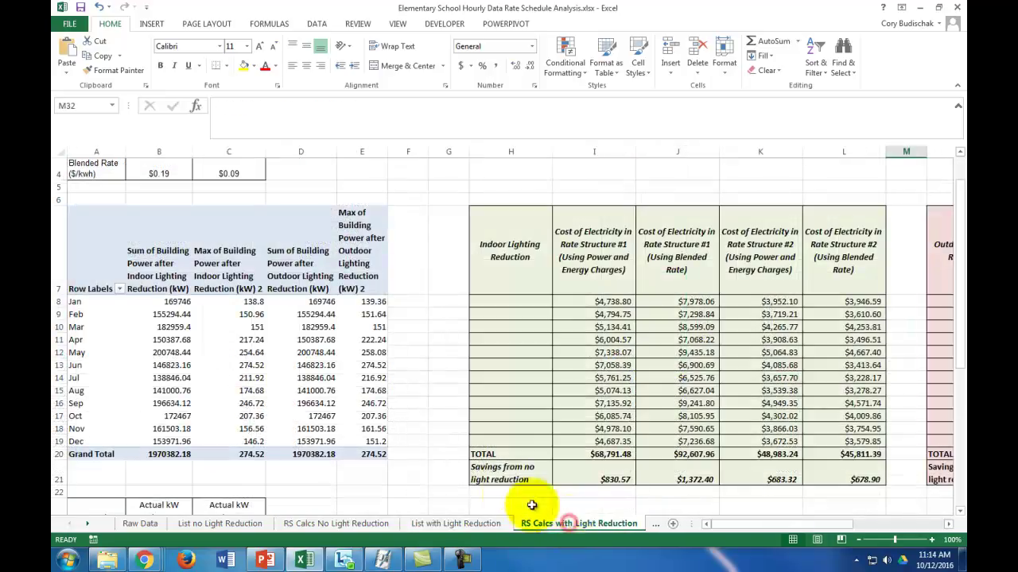
pyautogui.click(613, 301)
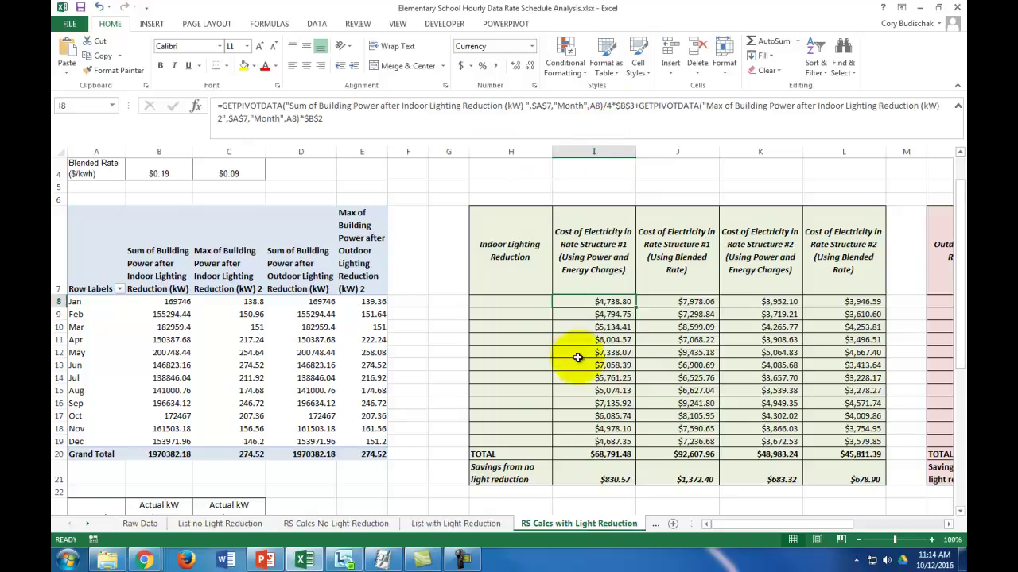
pyautogui.click(592, 475)
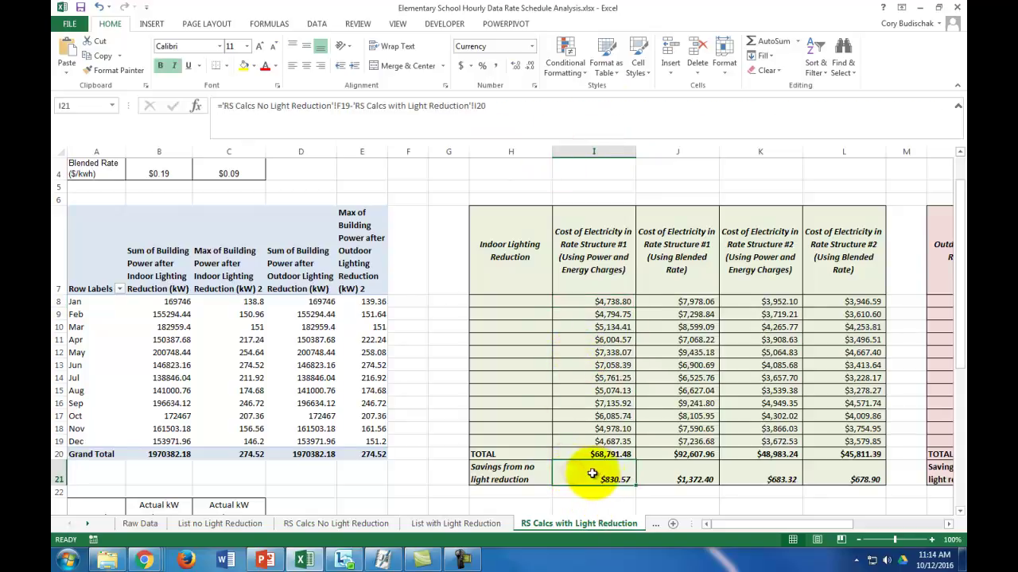
pyautogui.doubleClick(592, 474)
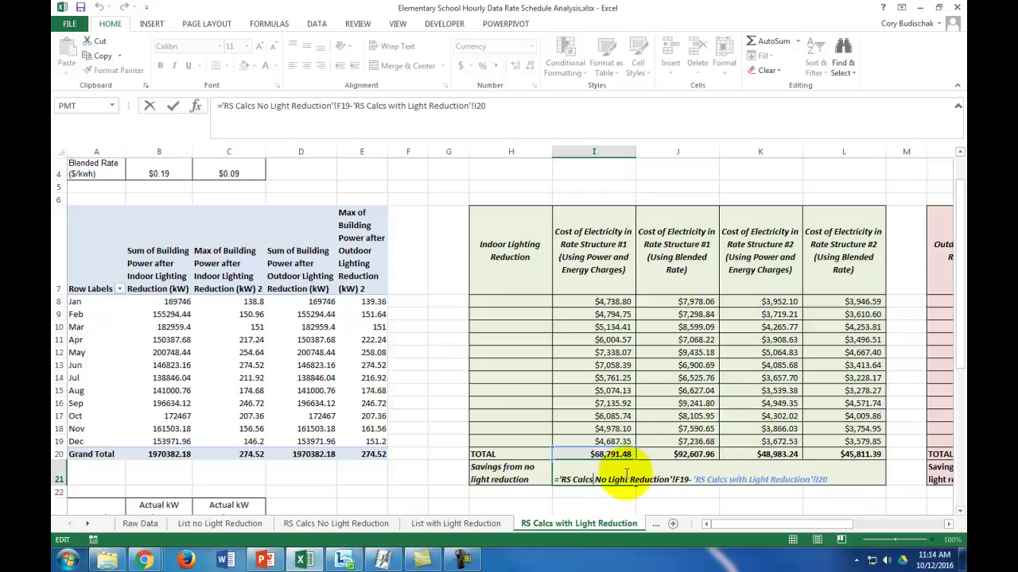
pyautogui.press('Return')
pyautogui.moveTo(783, 525); pyautogui.dragTo(425, 294)
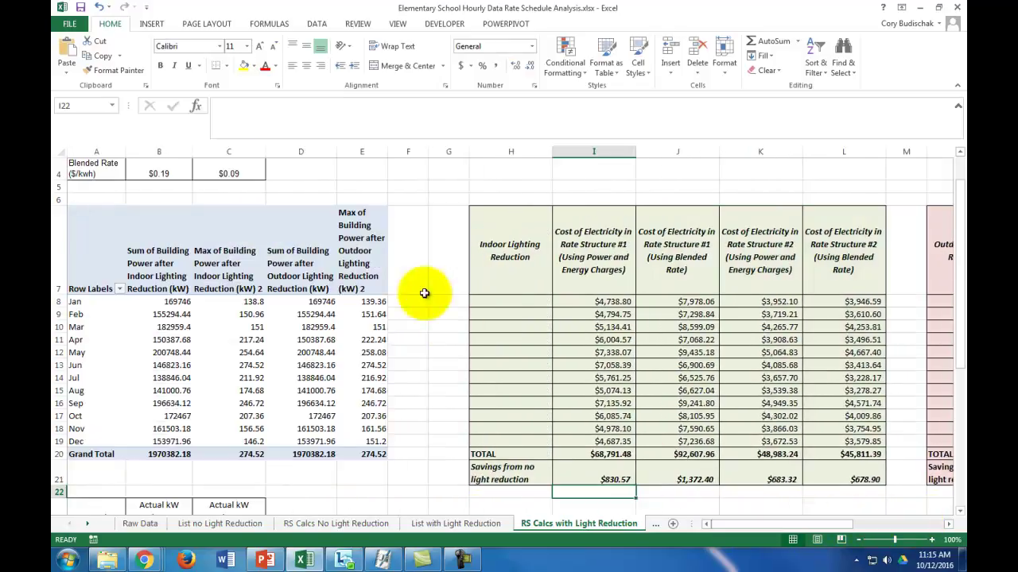
pyautogui.moveTo(315, 270); pyautogui.dragTo(371, 441)
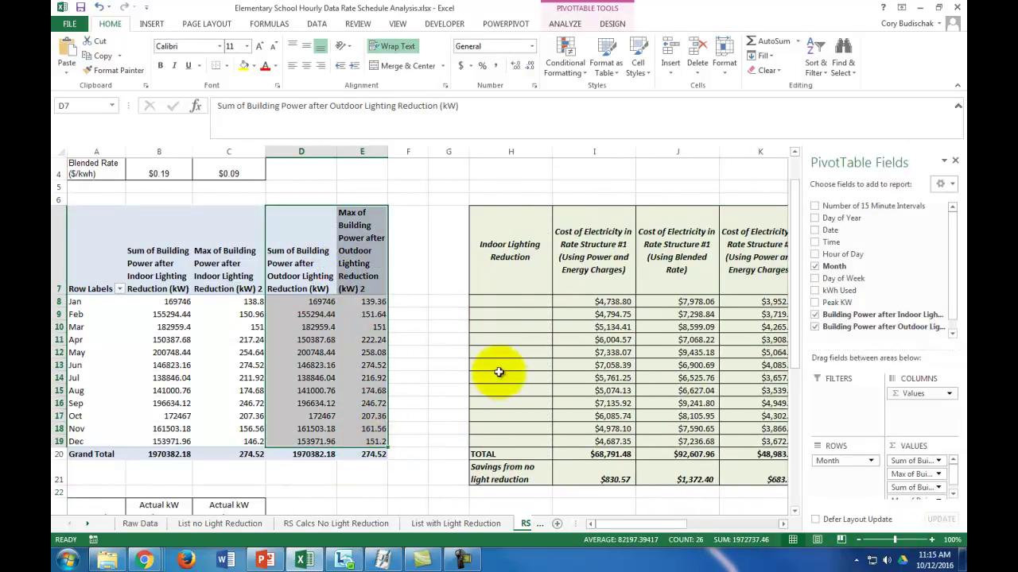
pyautogui.click(441, 353)
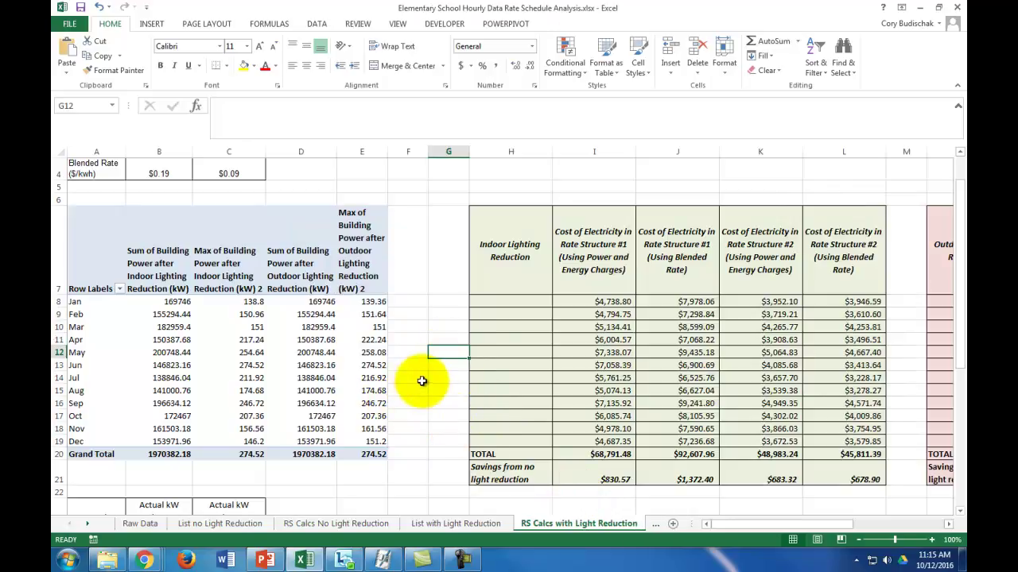
pyautogui.scroll(1, 421, 432)
pyautogui.scroll(-1, 422, 435)
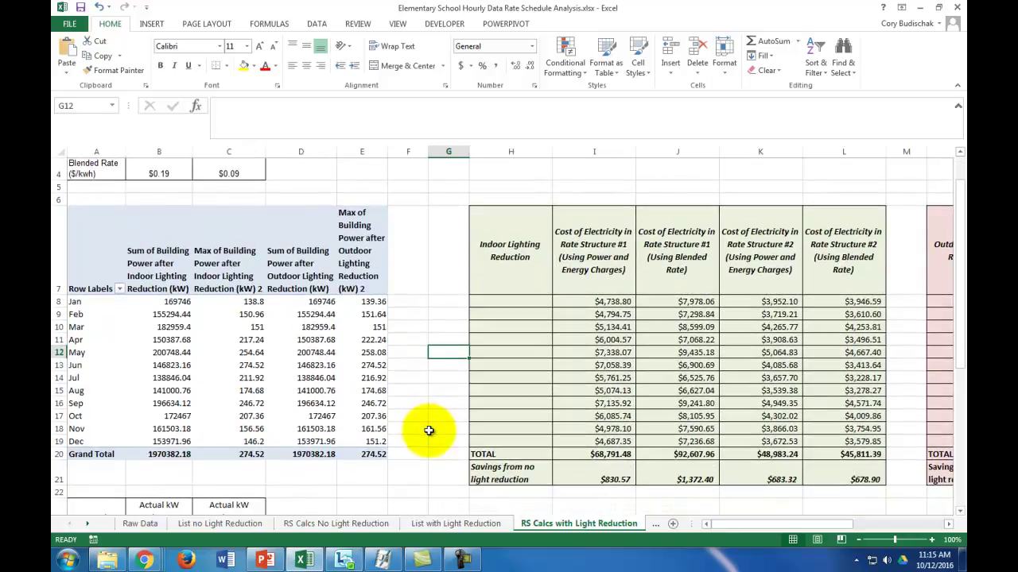